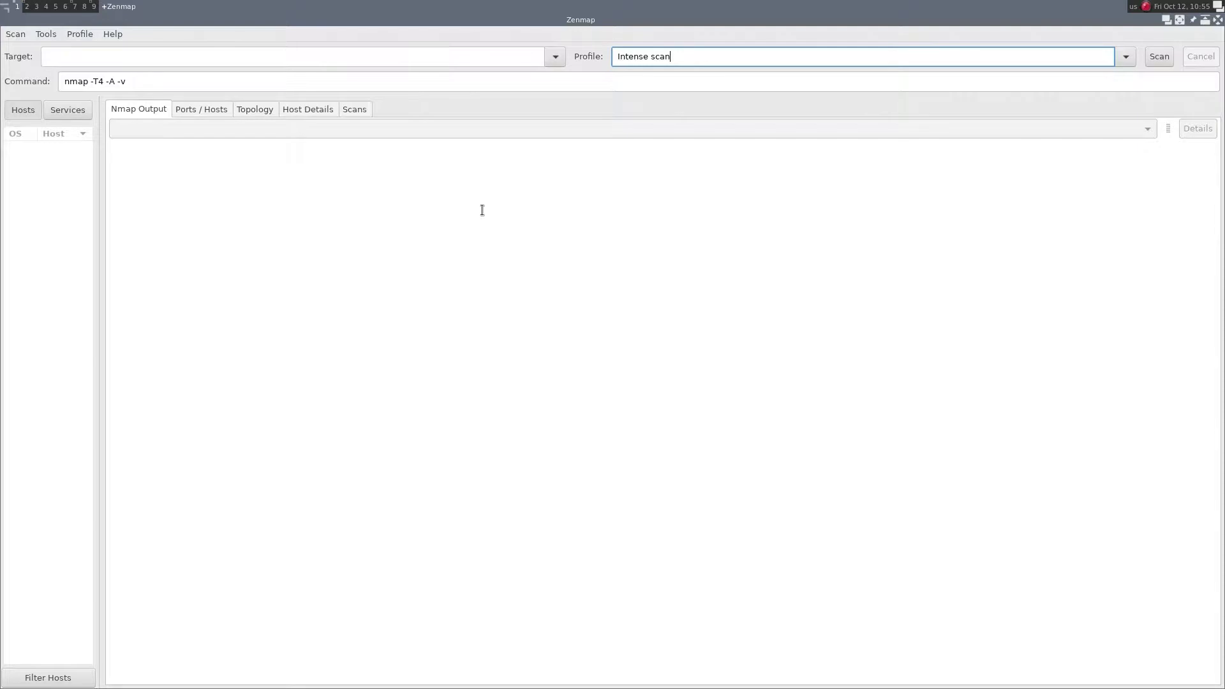
- Switch to Chrome, search Google for "zenmap", and go through the official Zenmap result to the nmap.org download page's Windows section
key("super+2")
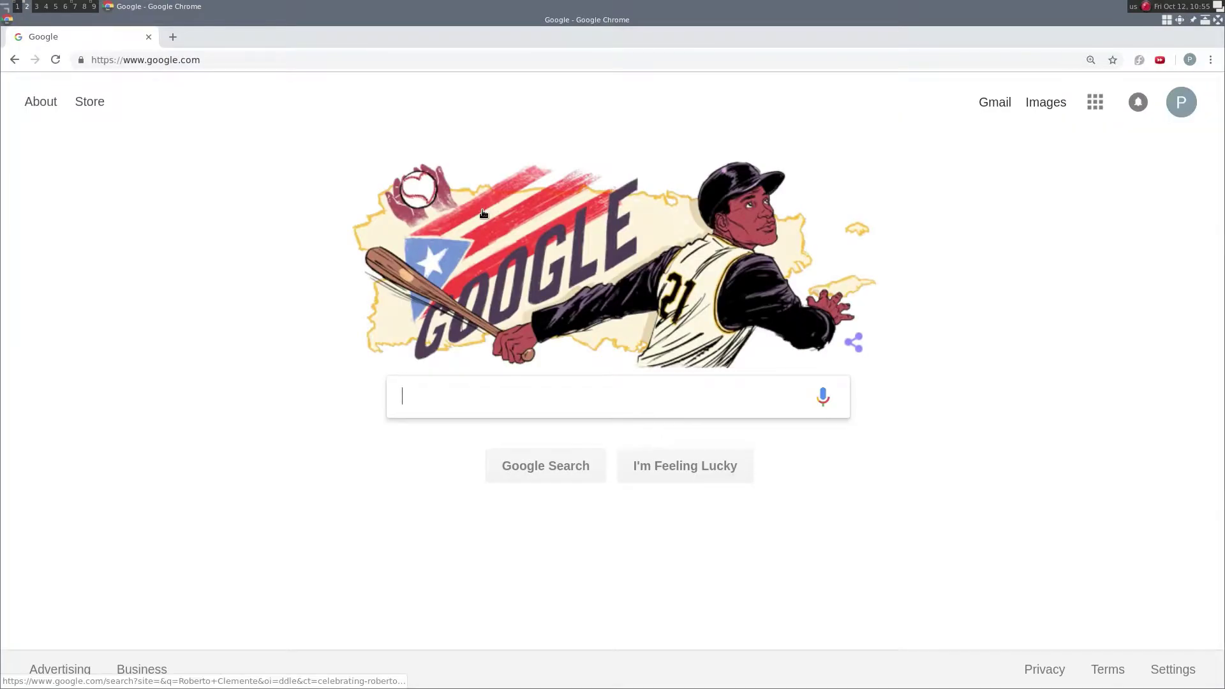
type("zenmap")
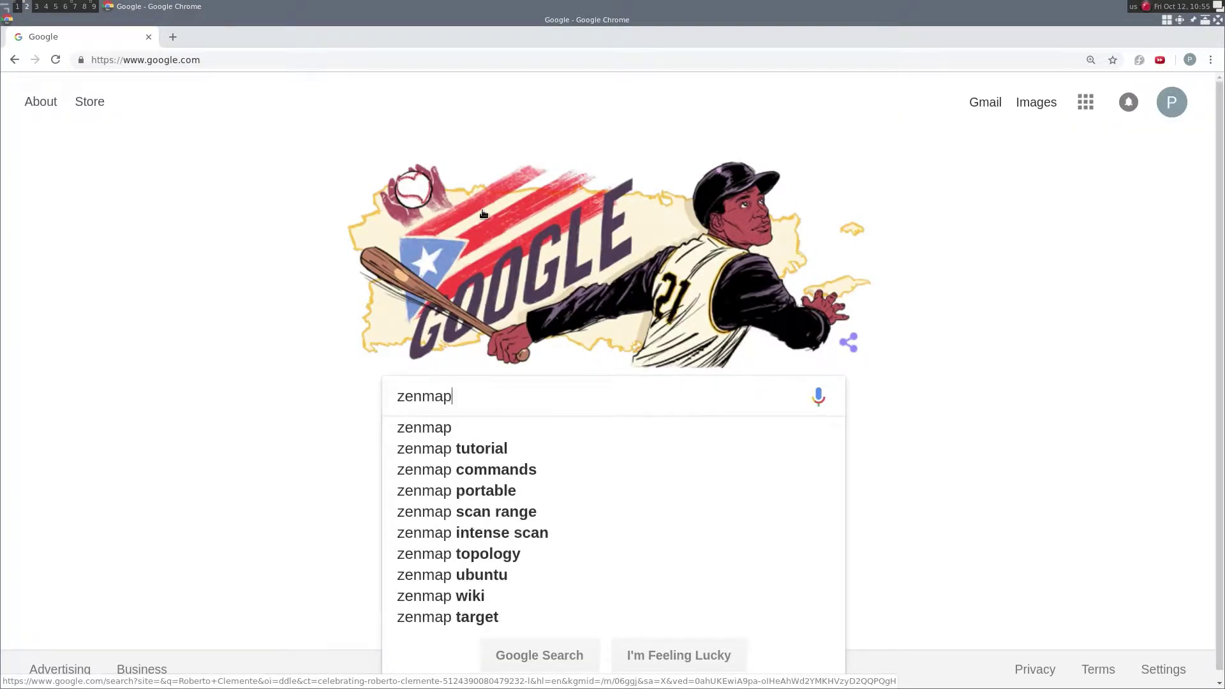
key("Return")
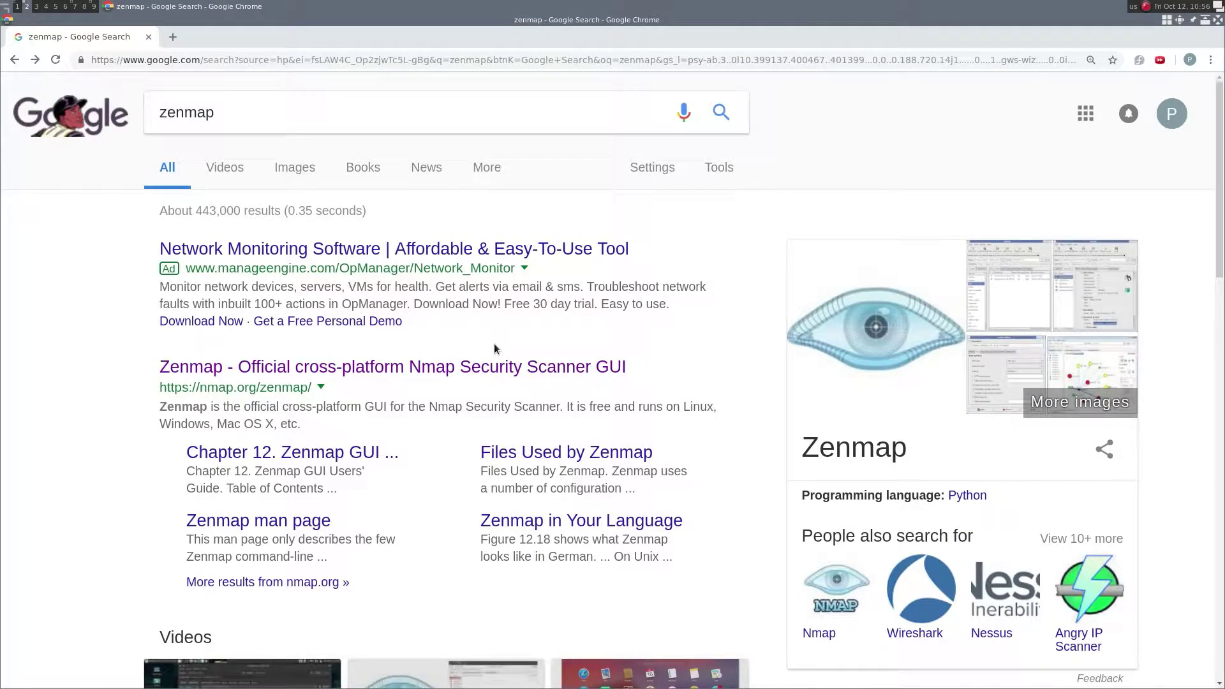
left_click(467, 369)
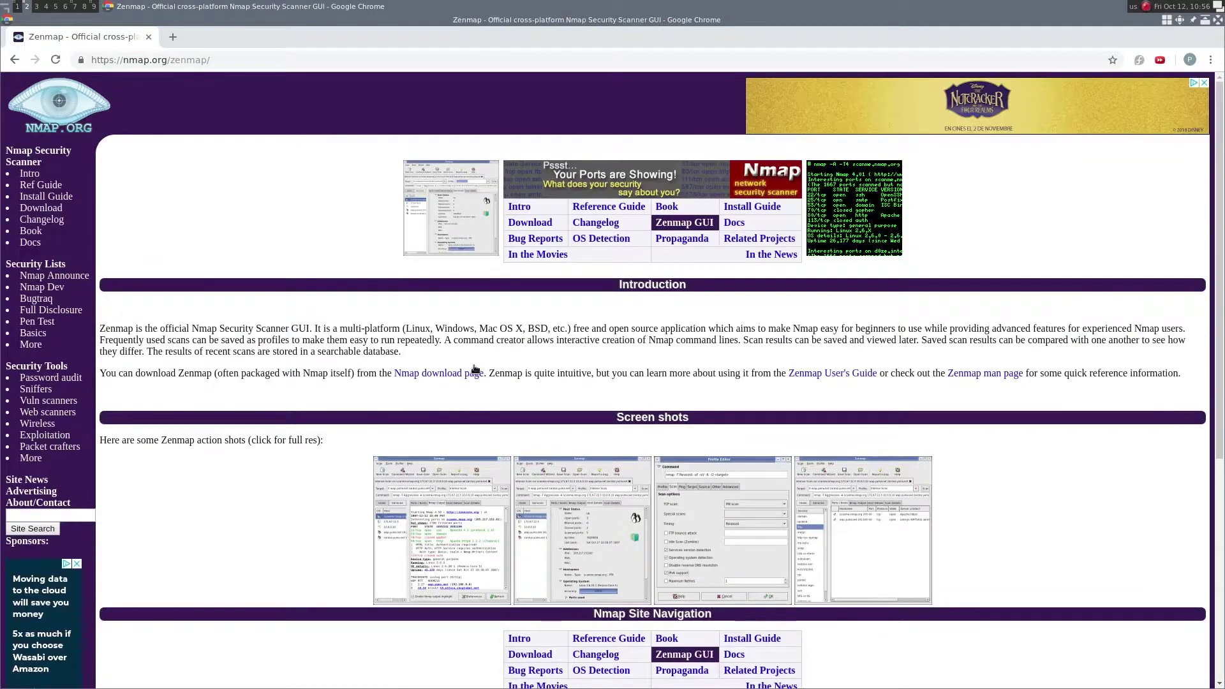
left_click(544, 225)
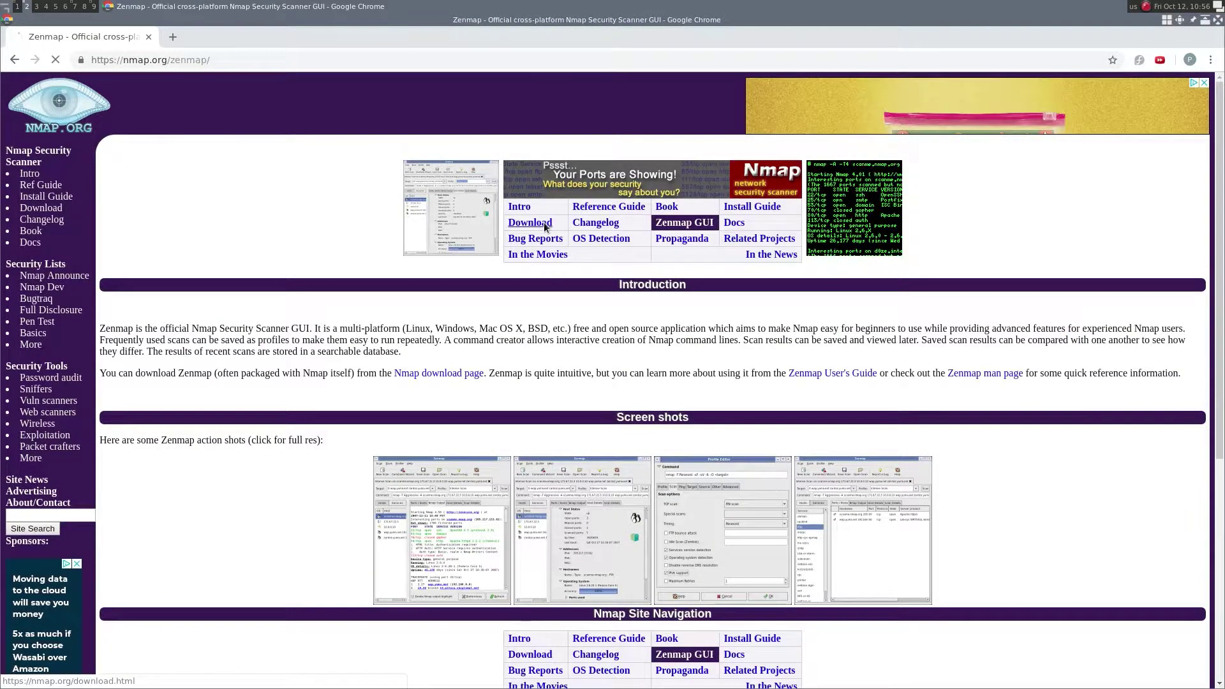
scroll(631, 354, "down", 4)
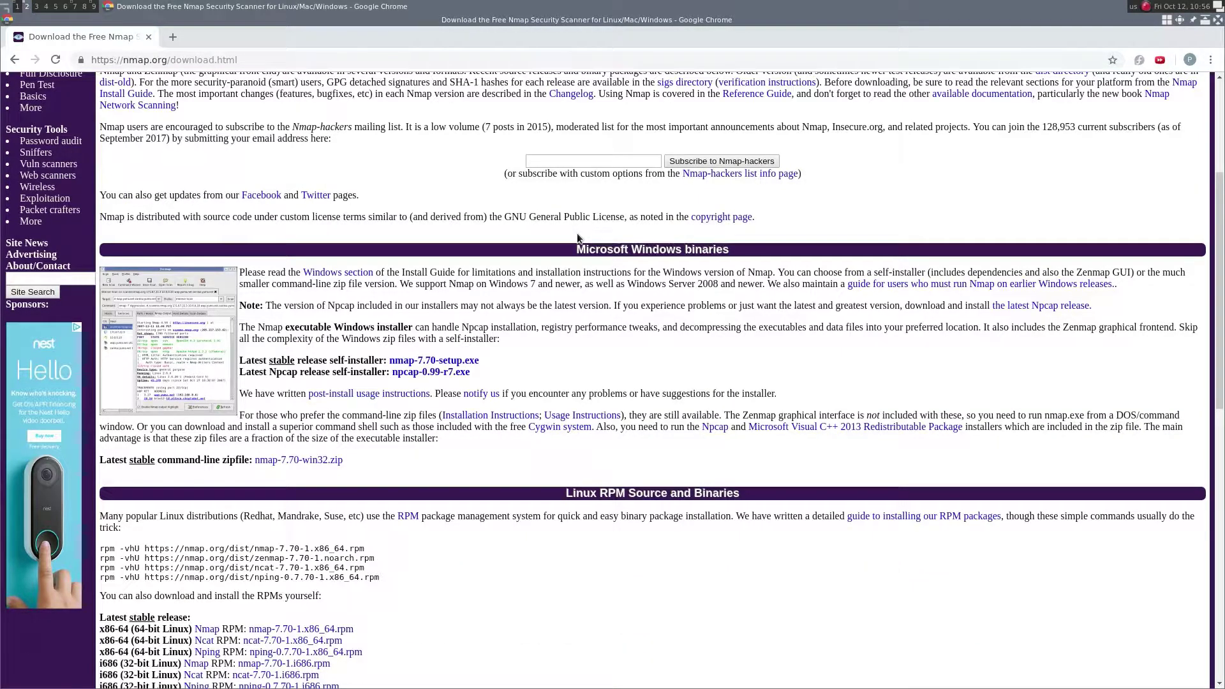
- Start downloading the Windows self-installer nmap-7.70-setup.exe and cancel the download
left_click(465, 361)
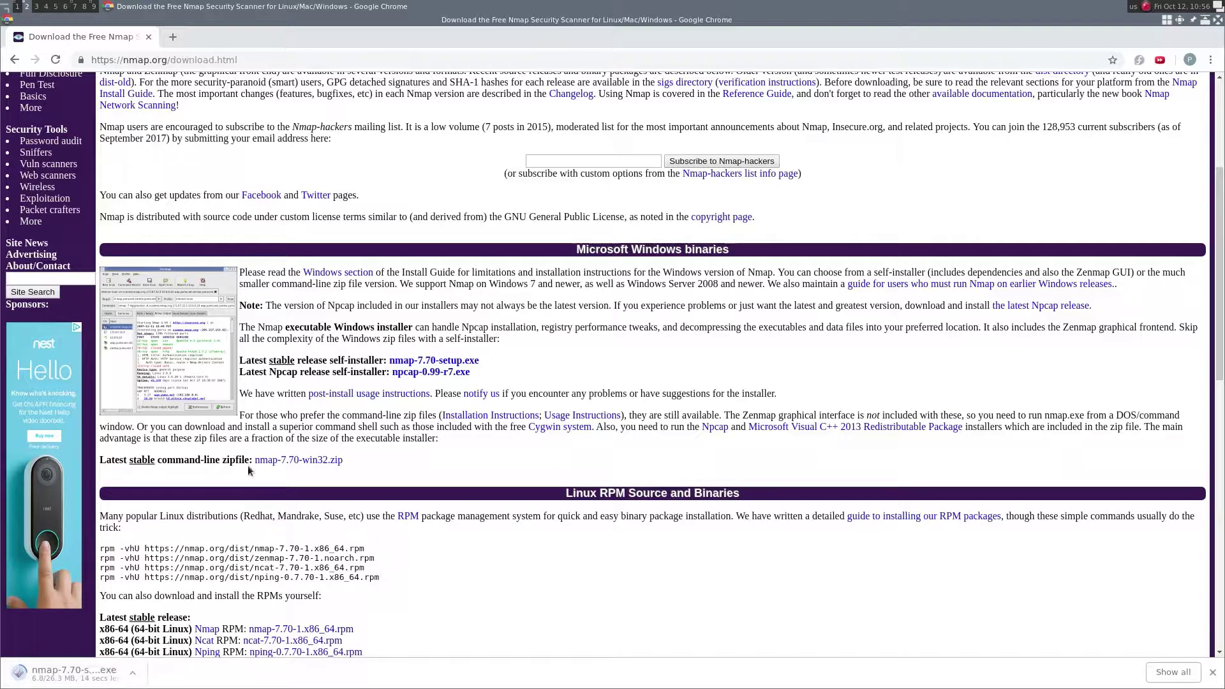
left_click(130, 674)
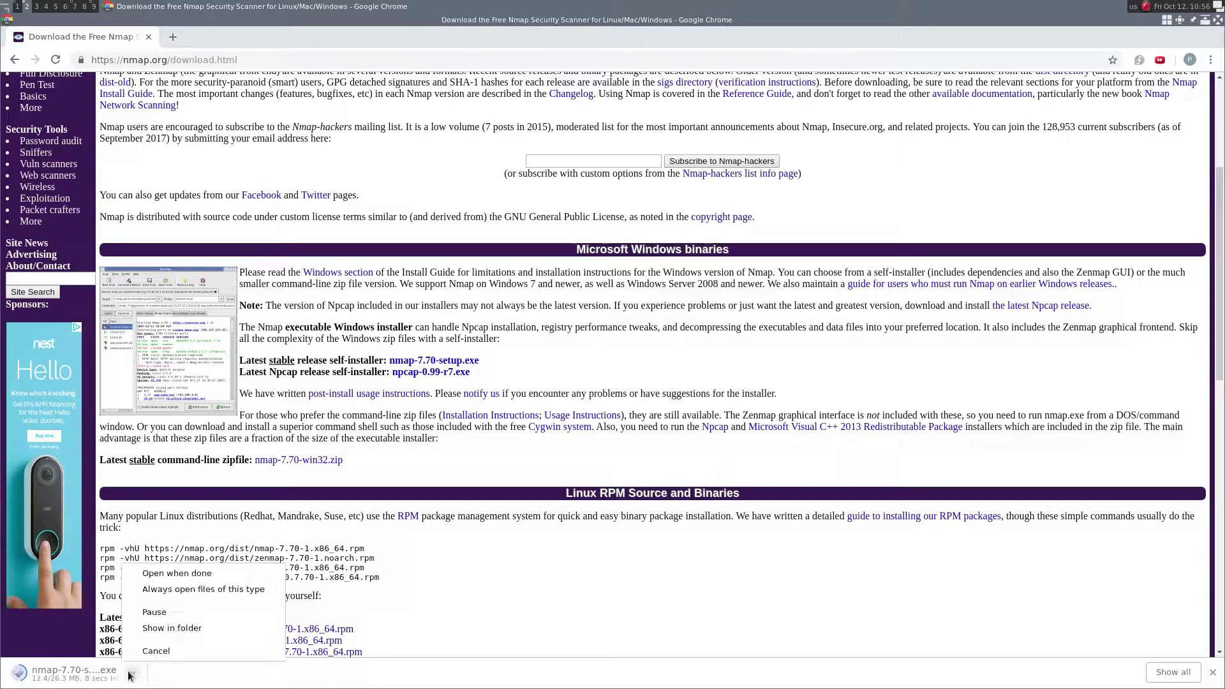
left_click(156, 650)
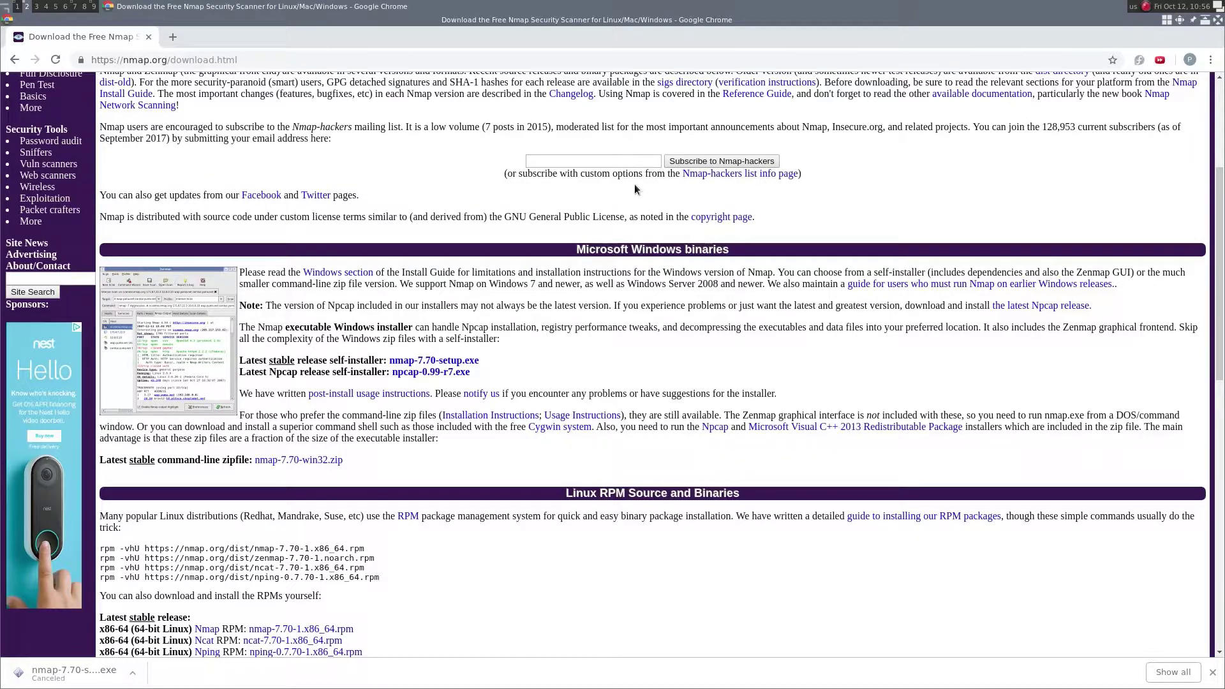
- Switch to Zenmap and run the scan command "nmap -p 22,443 192.168.1.0/24" over the local network
key("super+1")
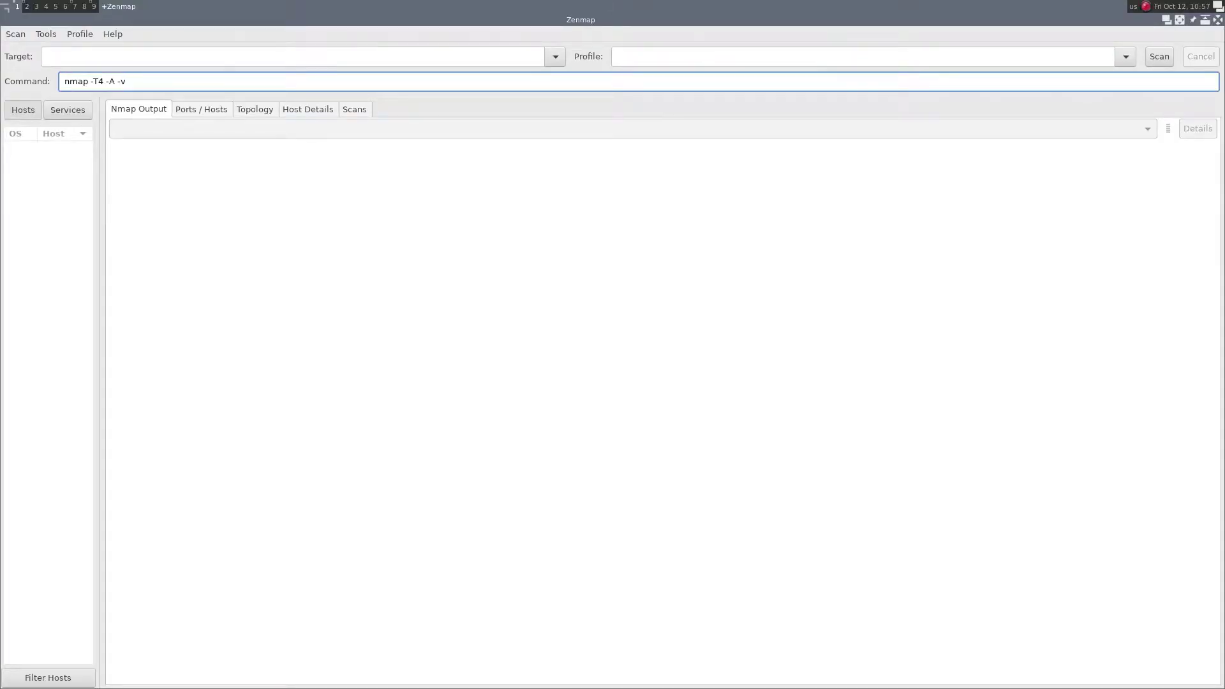
key("BackSpace")
key("BackSpace")
key("BackSpace")
key("BackSpace")
key("BackSpace")
key("BackSpace")
key("BackSpace")
key("BackSpace")
type("p 22,443 192.168.1.0/24")
key("Right")
key("Right")
key("Right")
key("Right")
key("Right")
left_click(1160, 58)
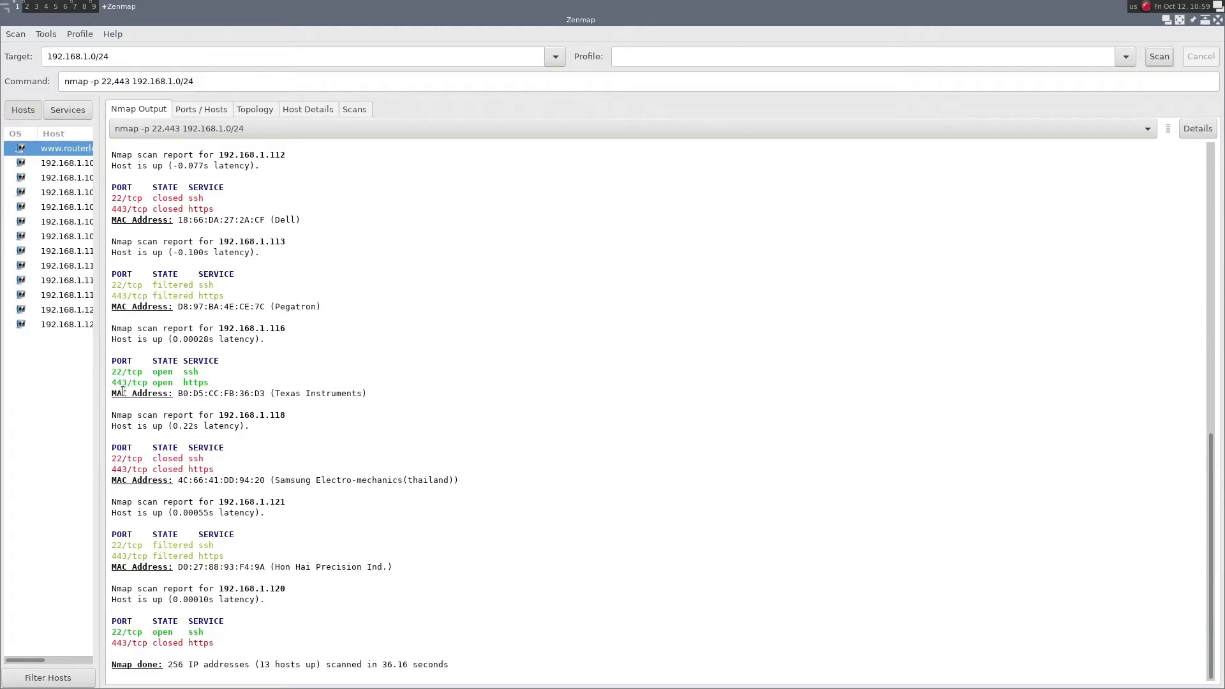
- Examine the scan report of the Texas Instruments device, covering its SSH and HTTPS port states, MAC vendor and IP address
left_click_drag(148, 372, 210, 376)
triple_click(210, 376)
left_click(299, 361)
triple_click(276, 393)
left_click_drag(276, 393, 361, 393)
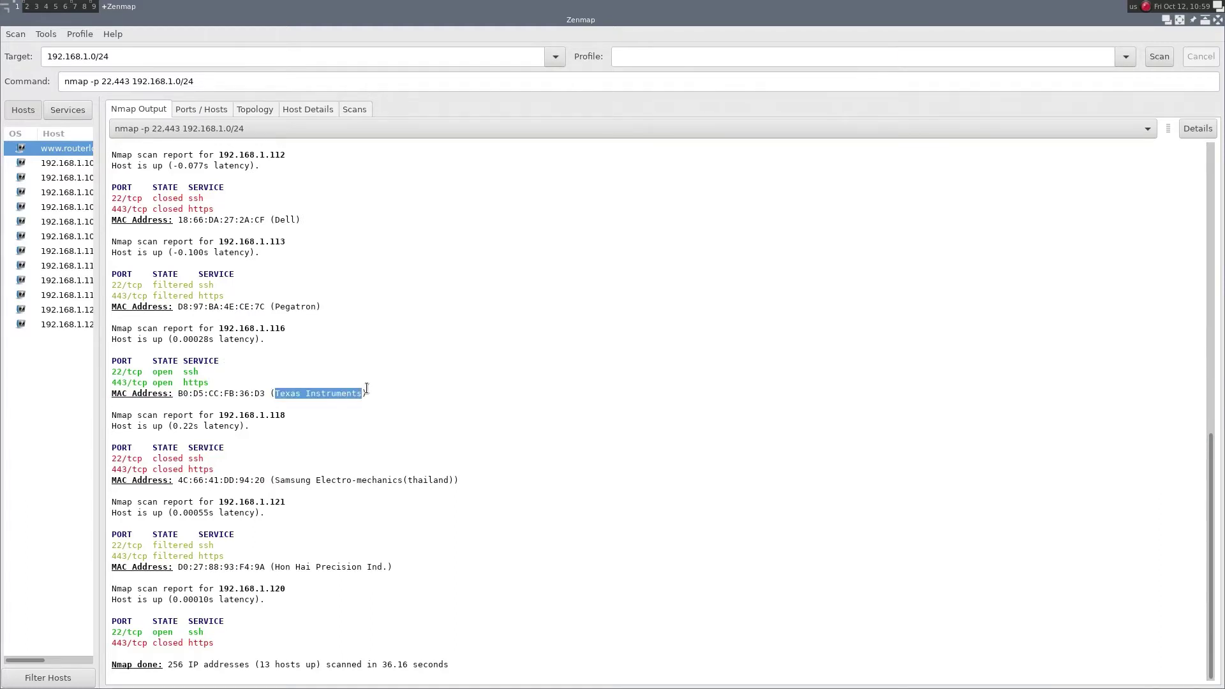
left_click(375, 394)
left_click(303, 380)
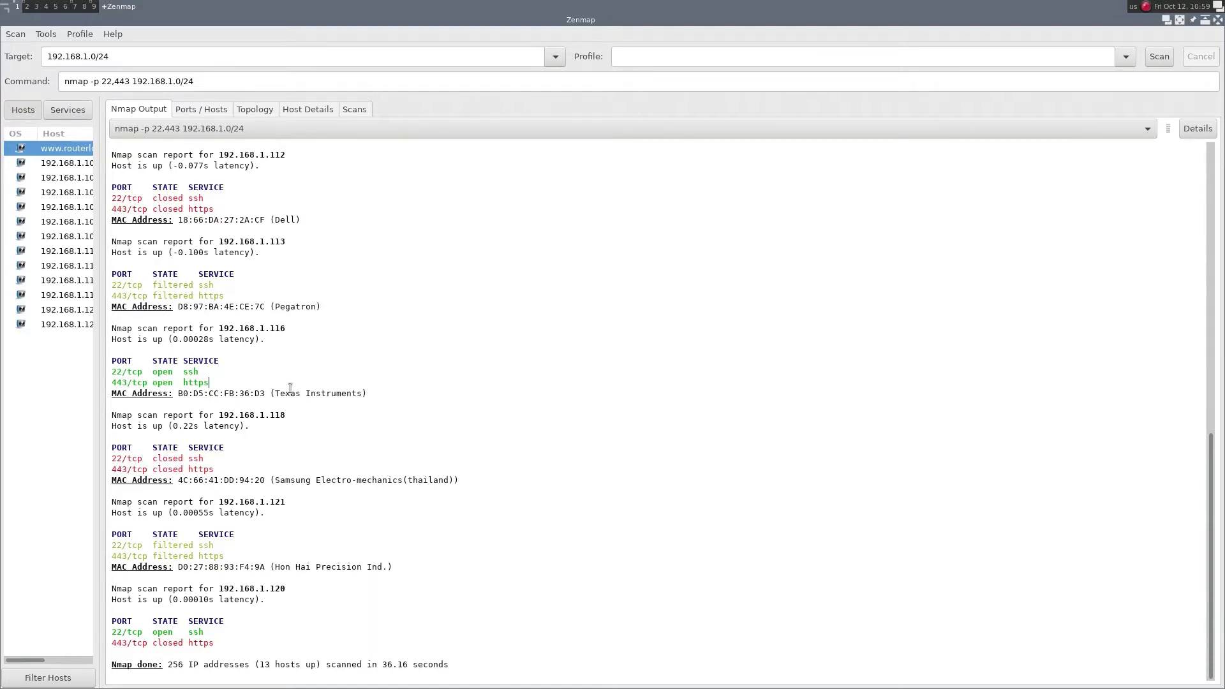
left_click_drag(275, 393, 361, 392)
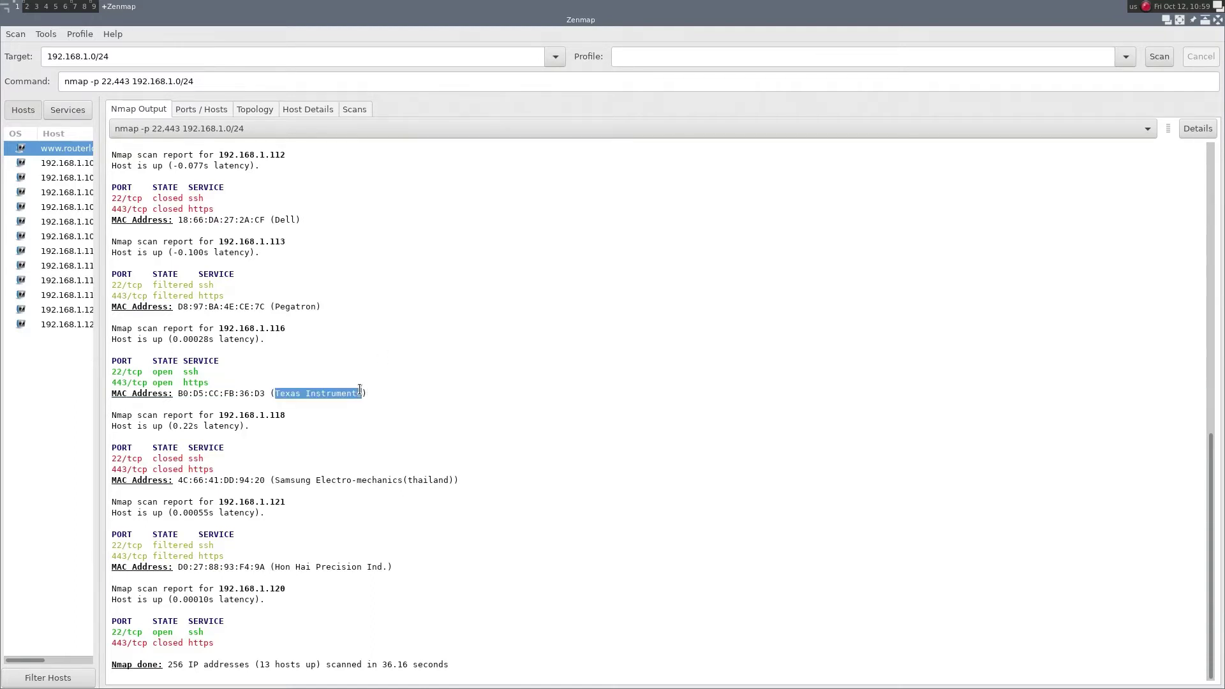
left_click(378, 374)
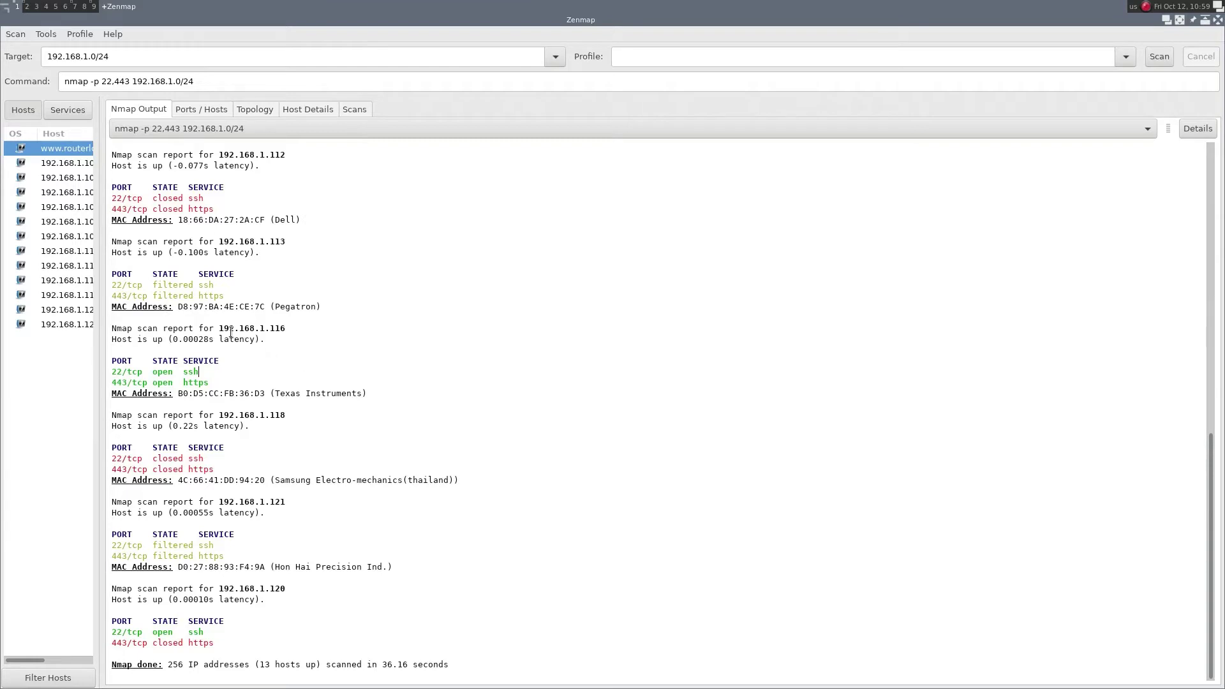
left_click_drag(218, 328, 290, 328)
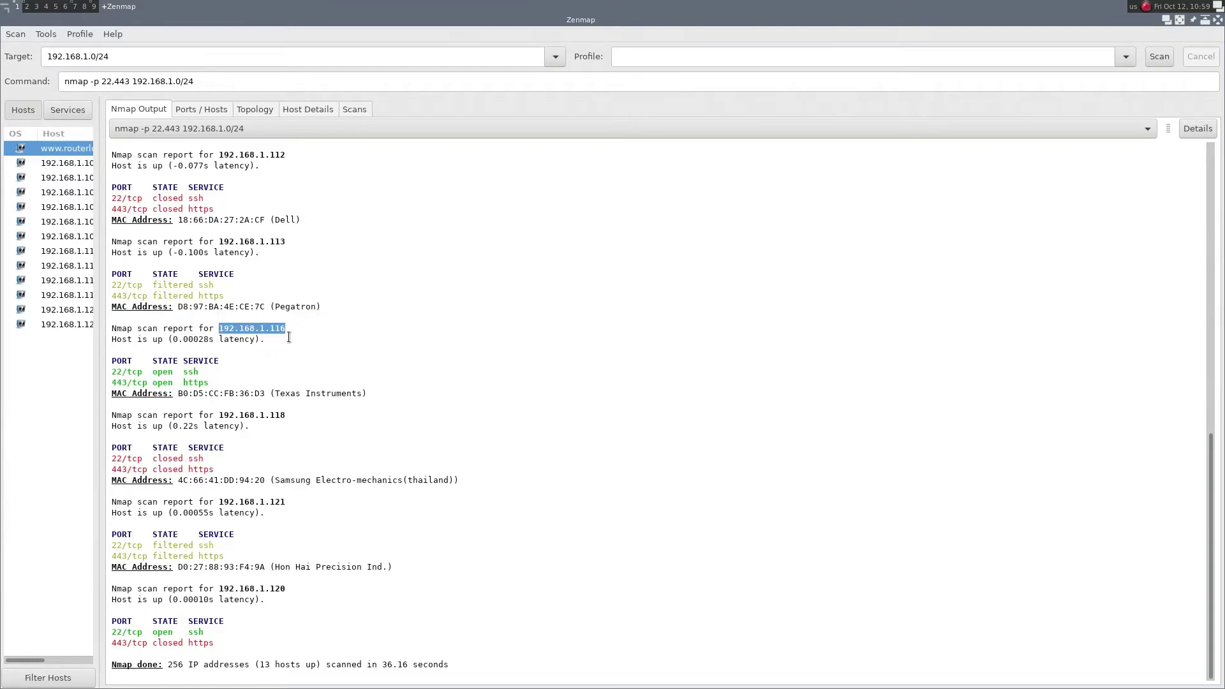
left_click(324, 363)
key("super+2")
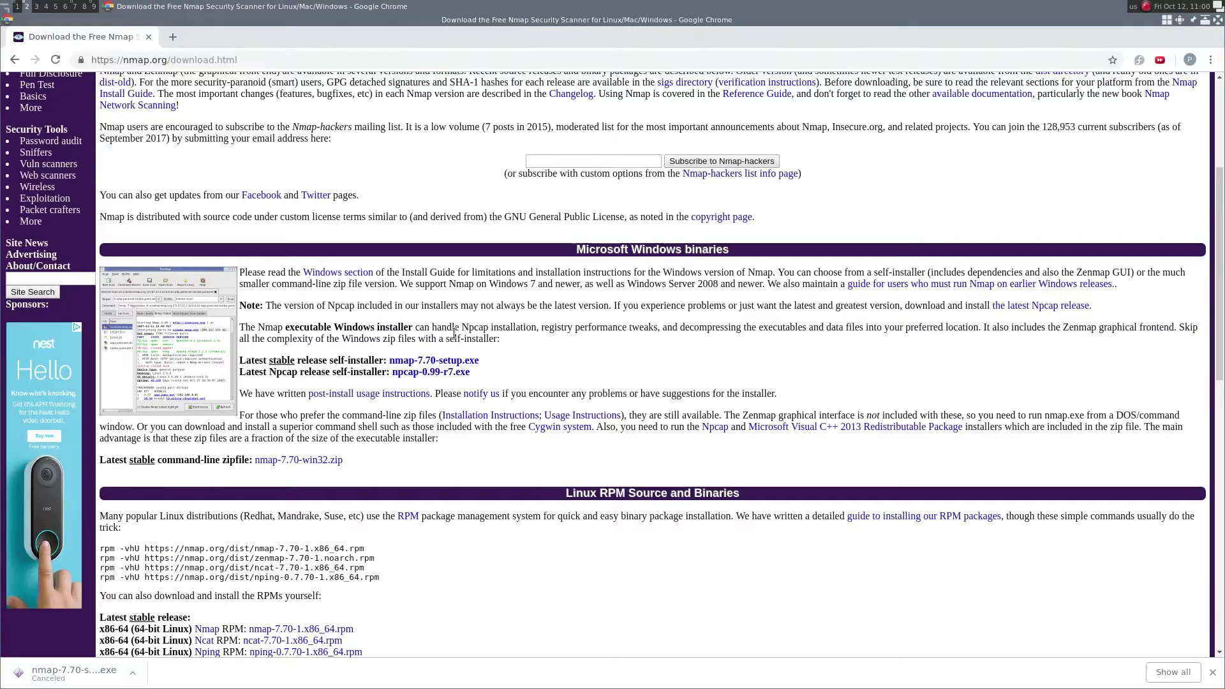
left_click(238, 61)
type("ht")
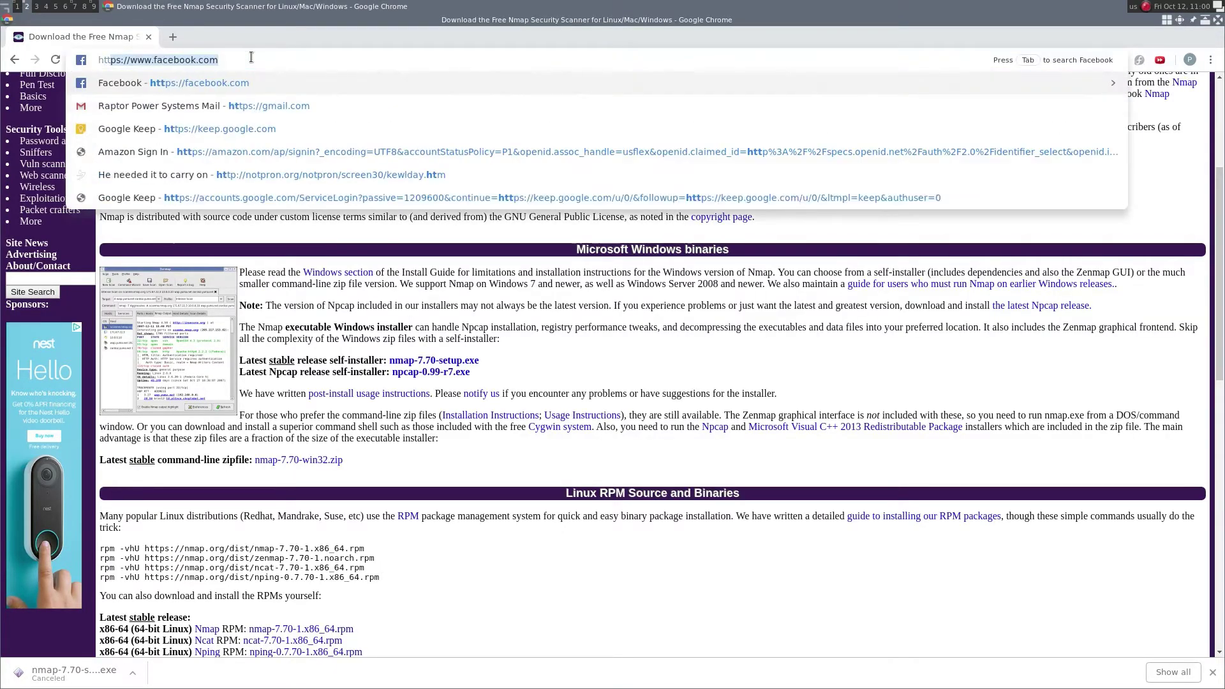
type("tps://")
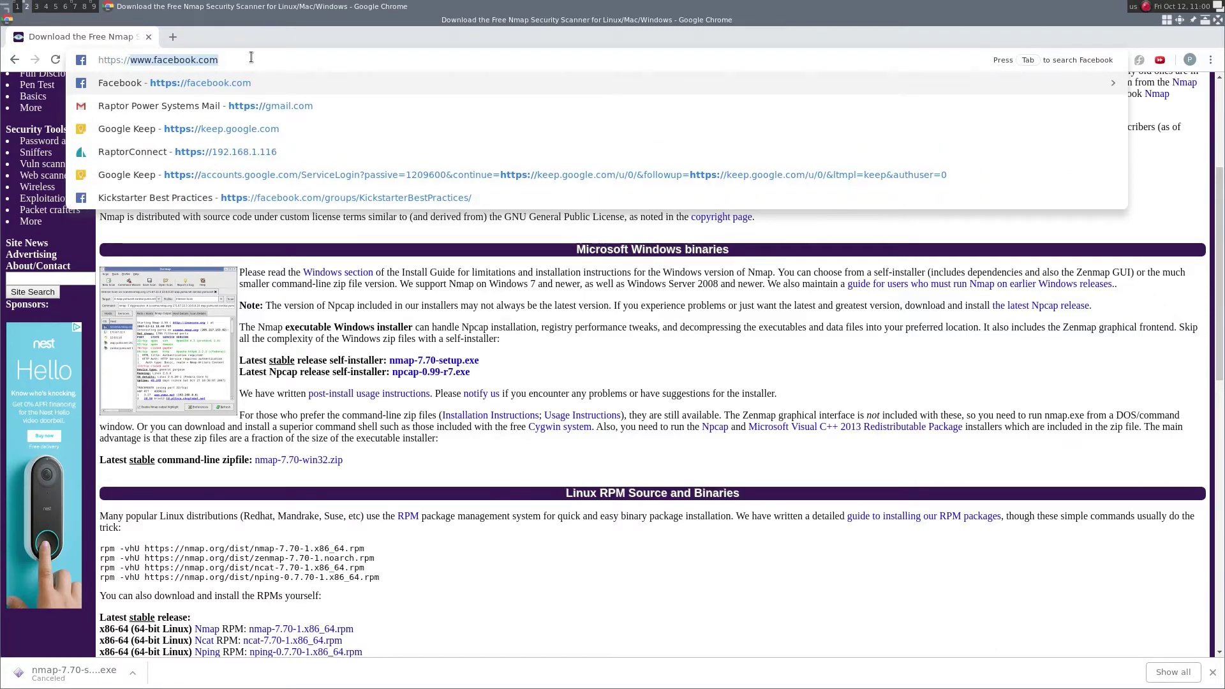
type("19")
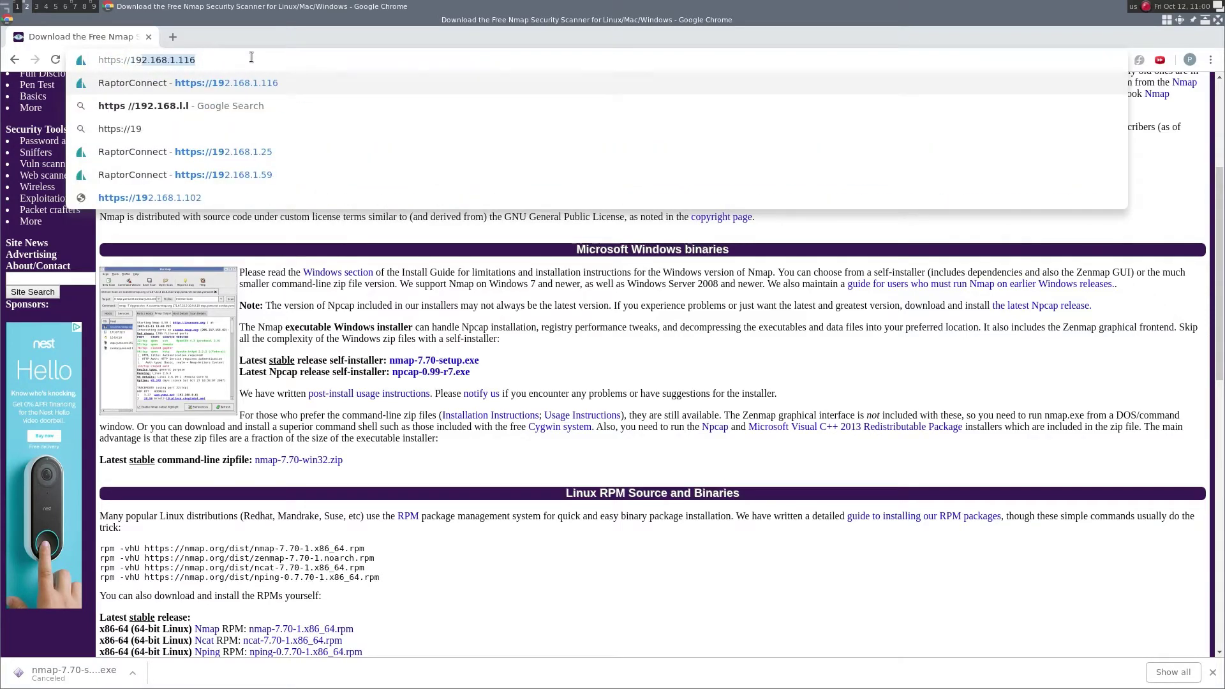
type("2.168")
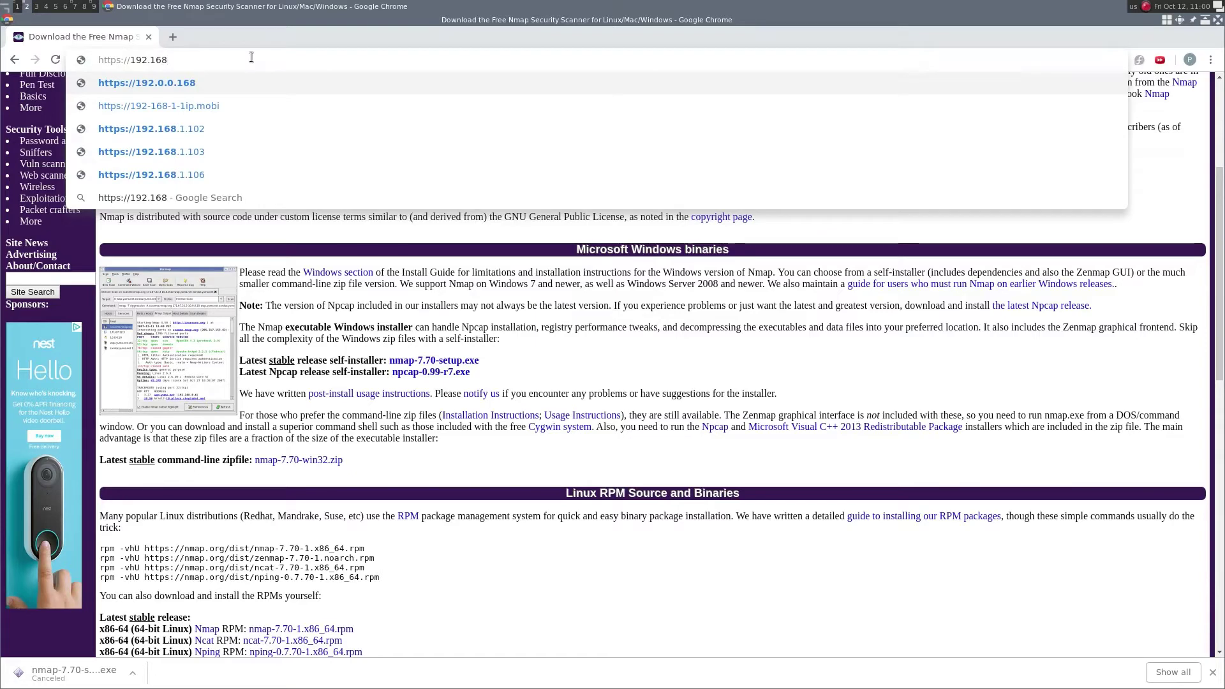
type(".1.116")
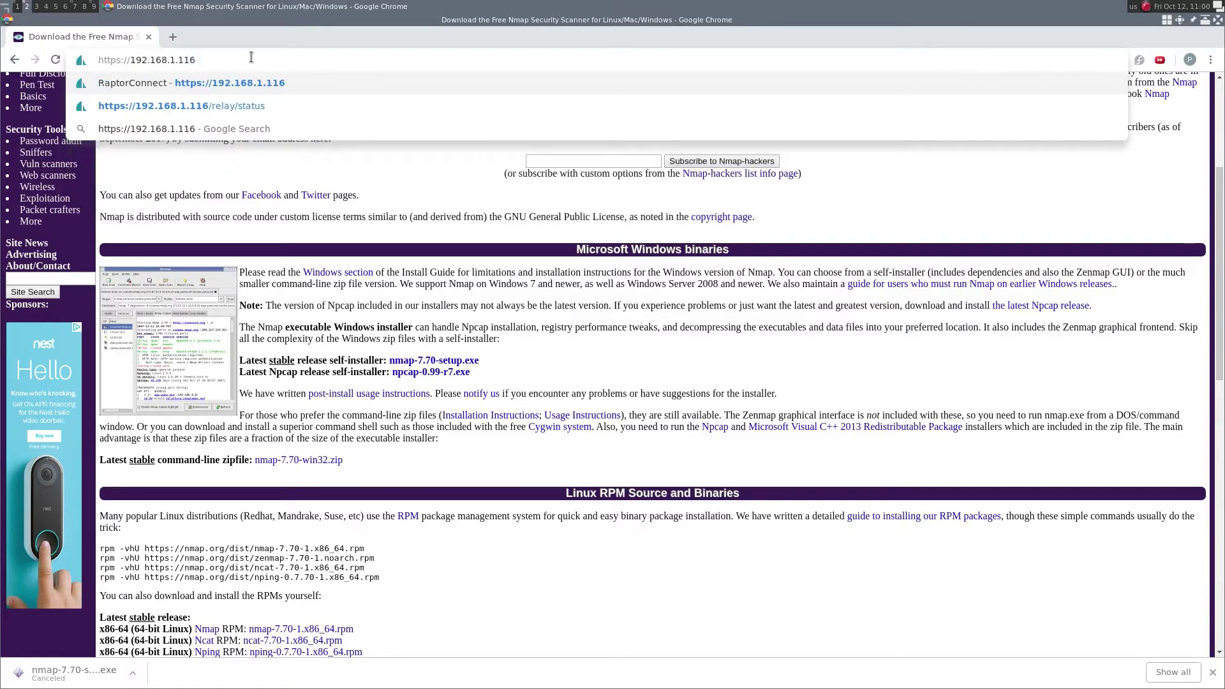
key("Return")
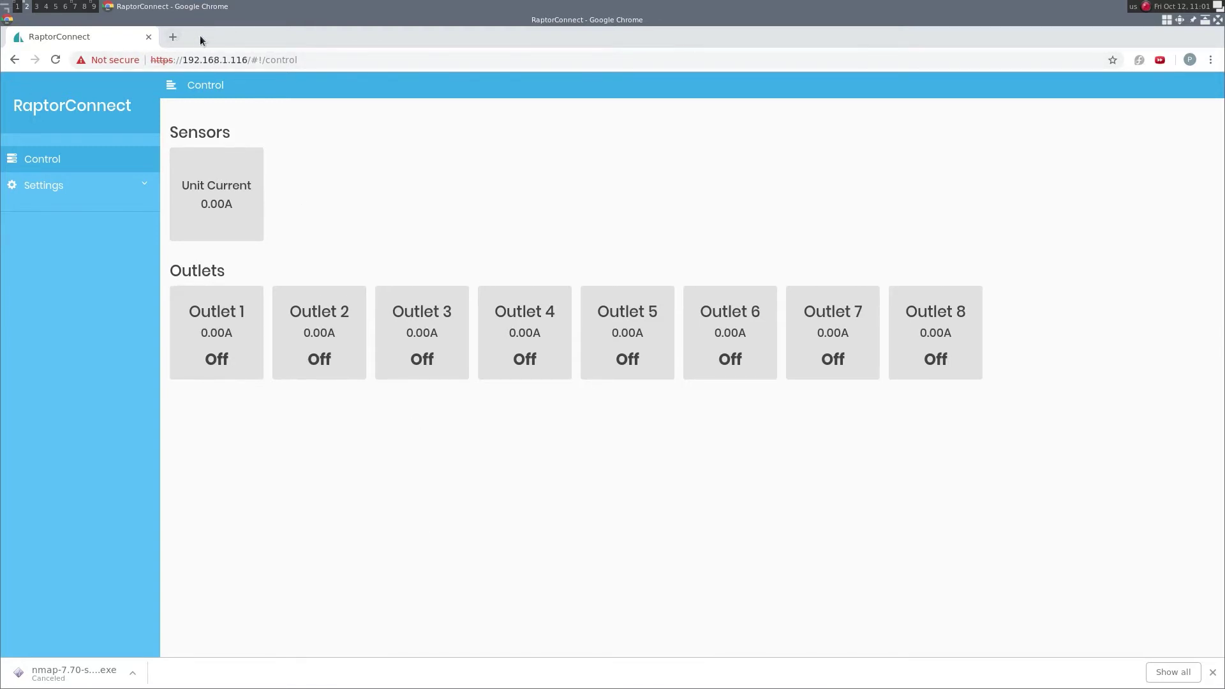
left_click(200, 60)
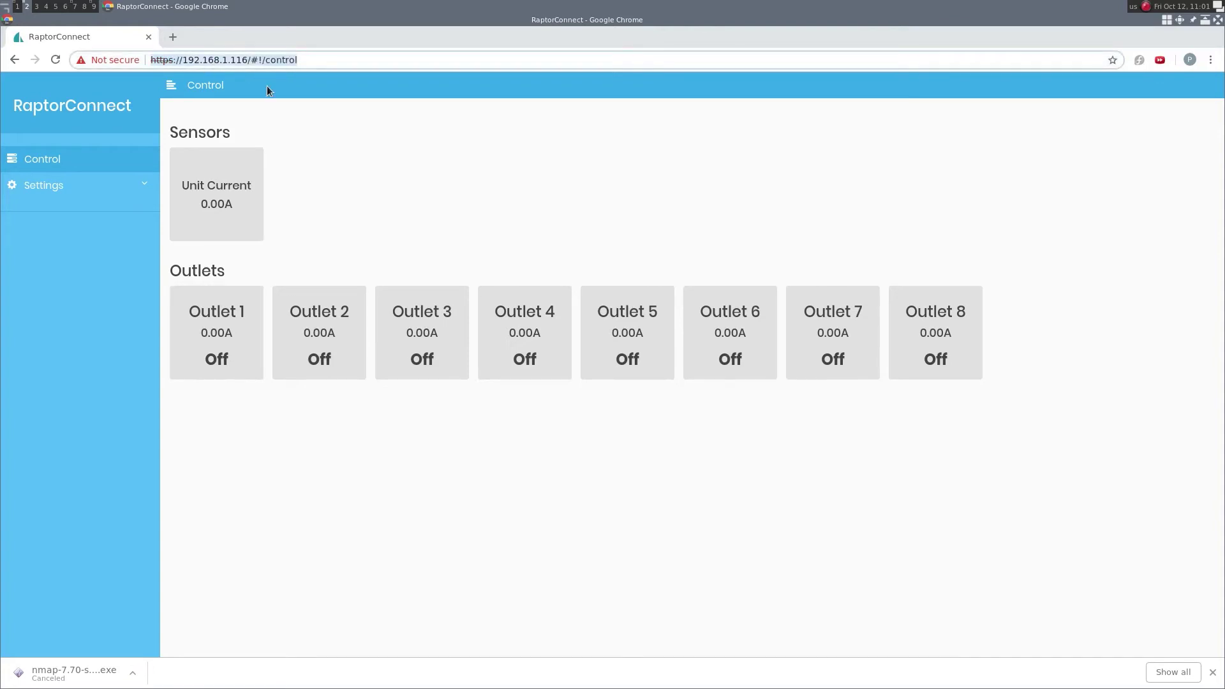
type("http:")
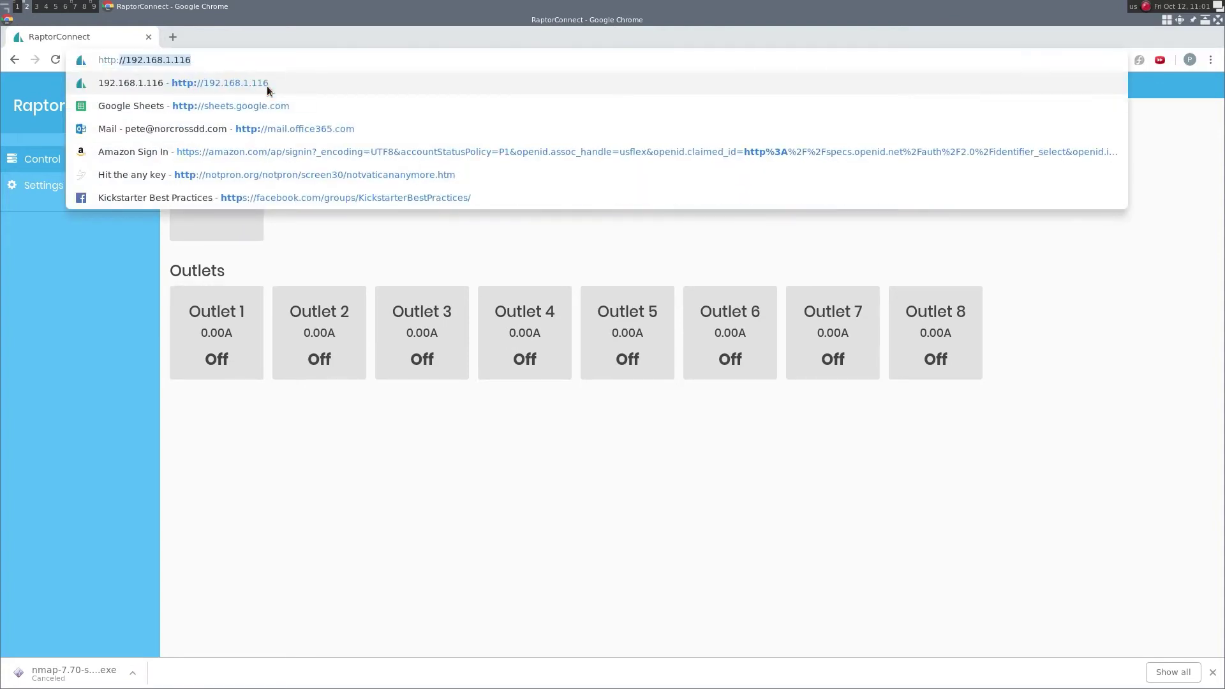
type("//19")
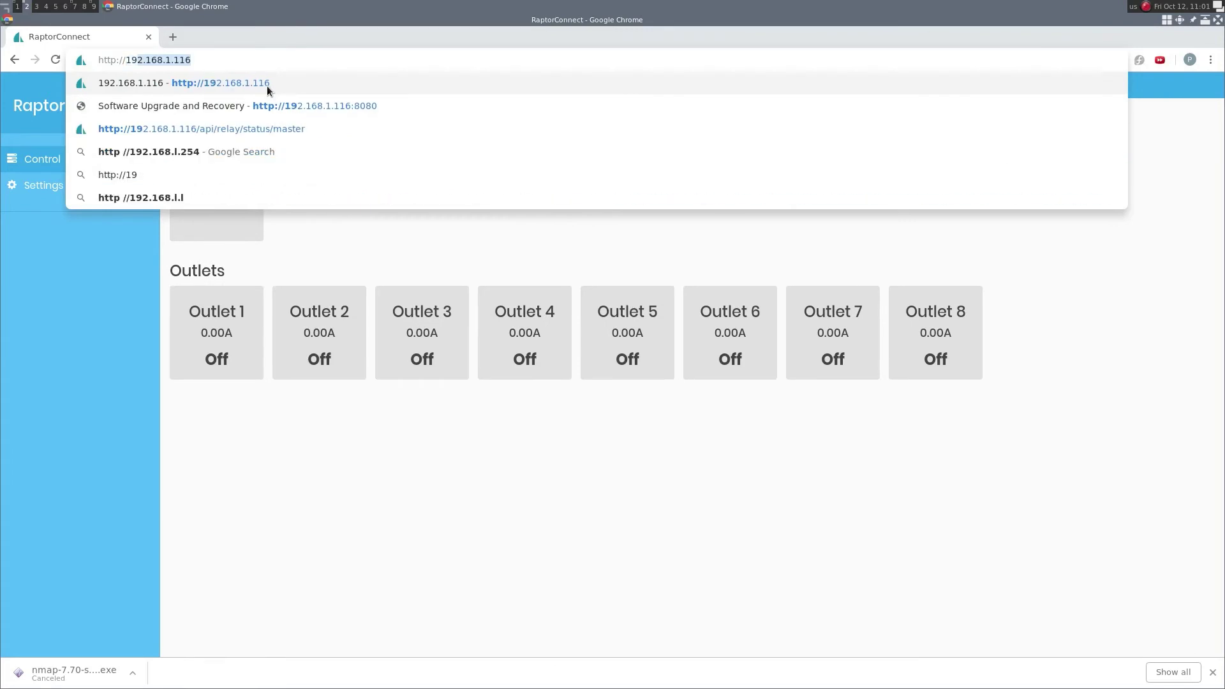
type("2.168.1.11")
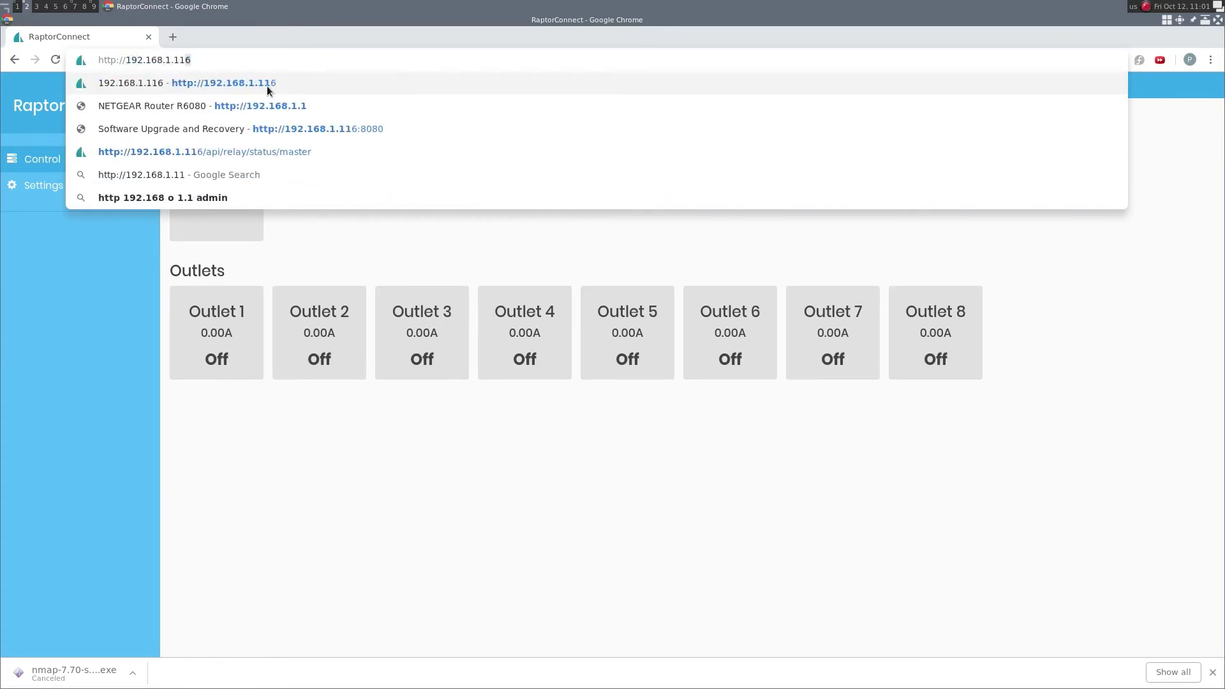
type("6")
key("Return")
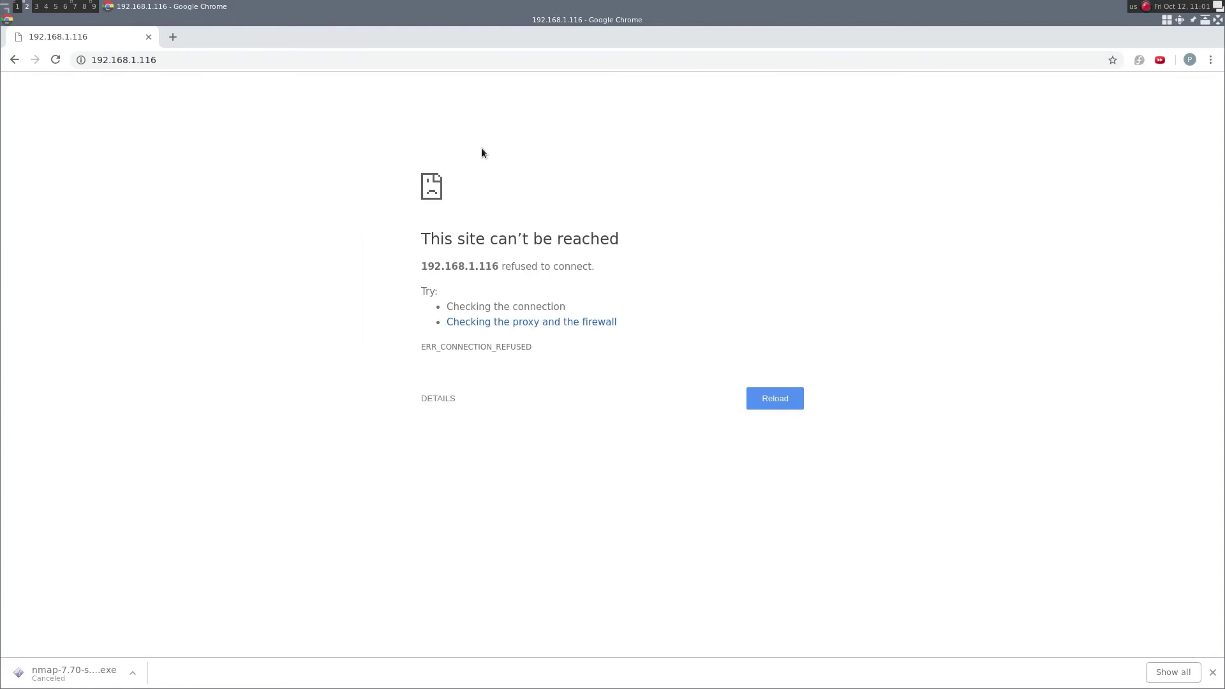
left_click(92, 64)
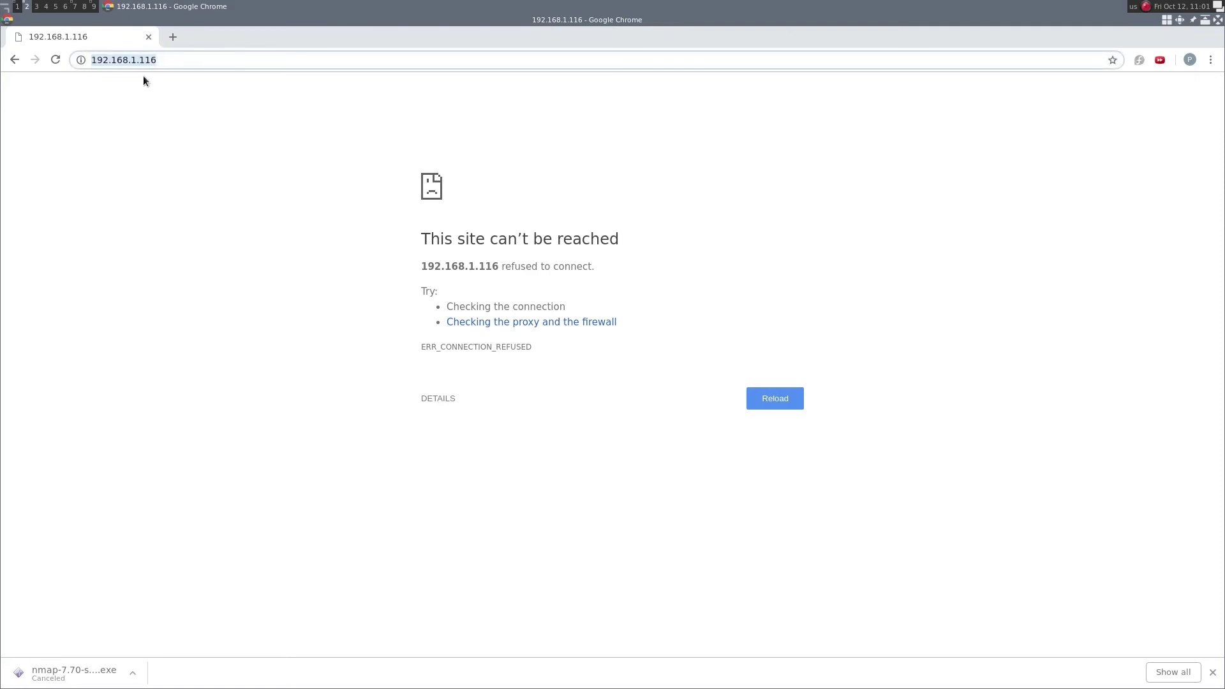
key("Home")
type("https")
type("://")
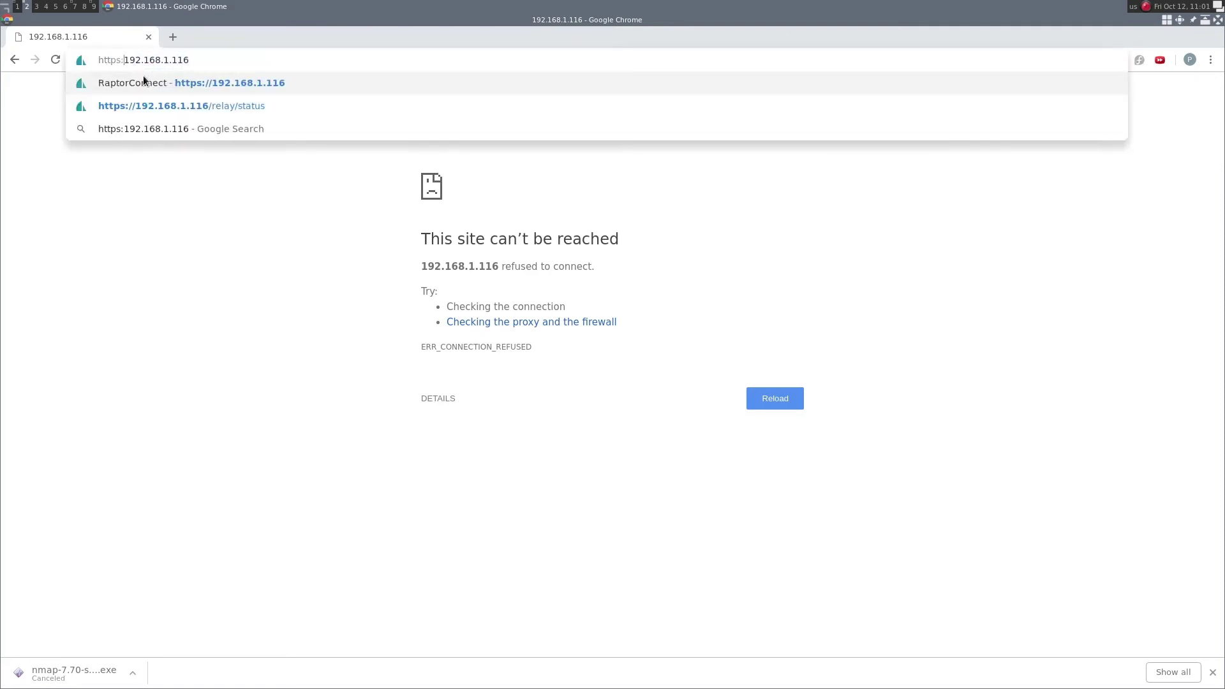
key("Return")
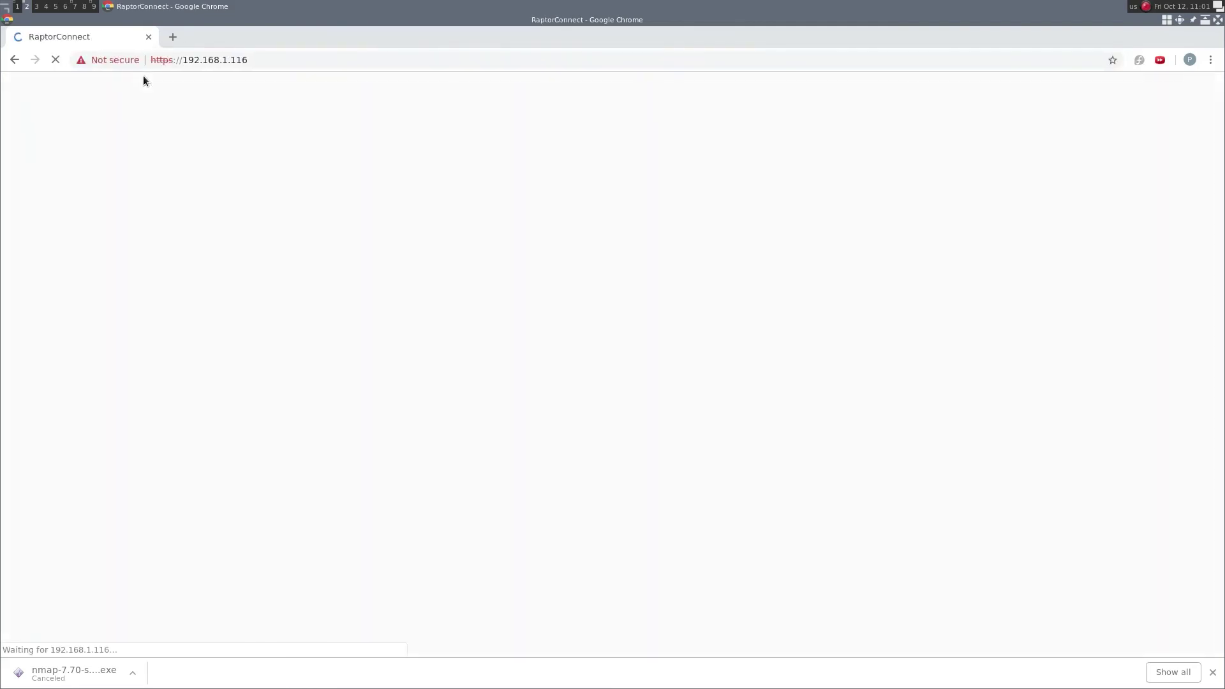